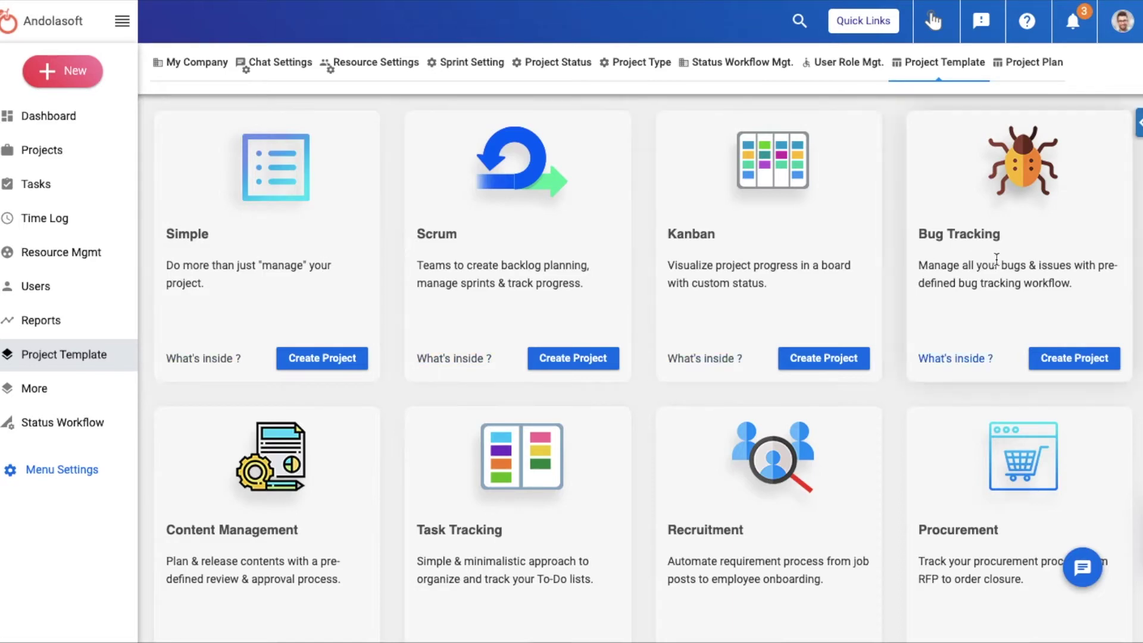
scroll(994, 208, "down", 1)
scroll(981, 238, "down", 3)
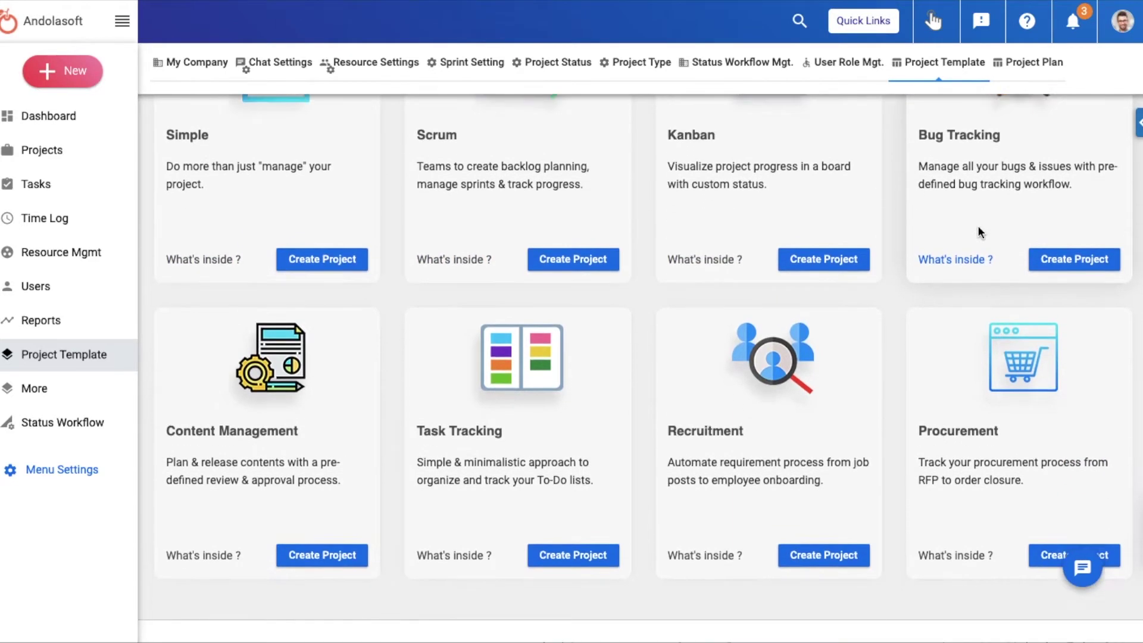
scroll(313, 429, "up", 2)
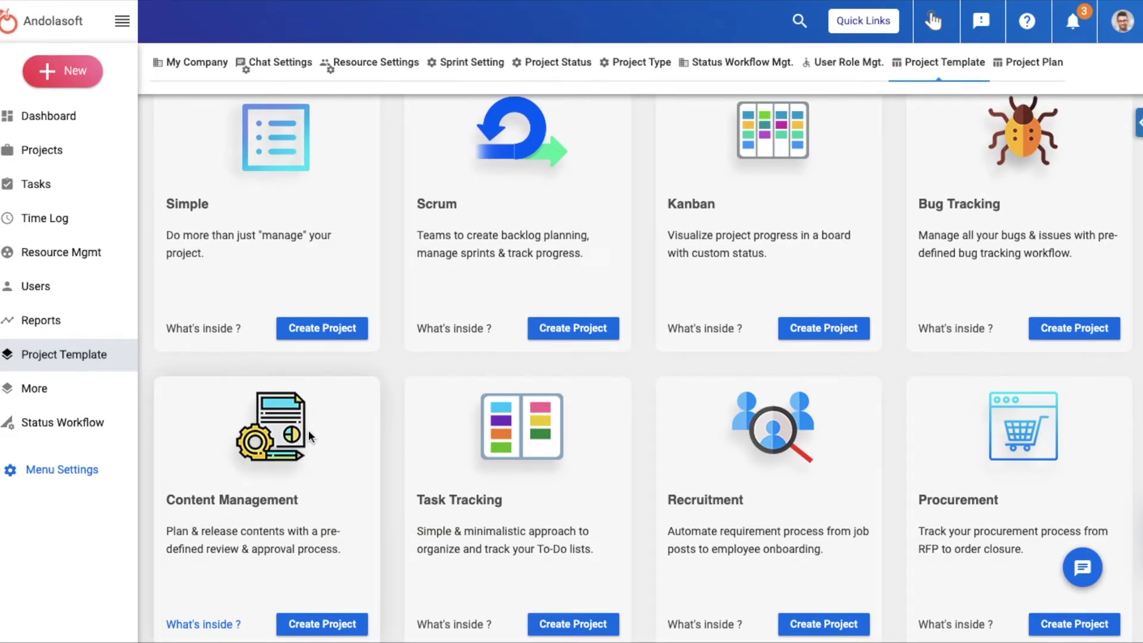
- Start a new project from the Bug Tracking template card
left_click(1050, 331)
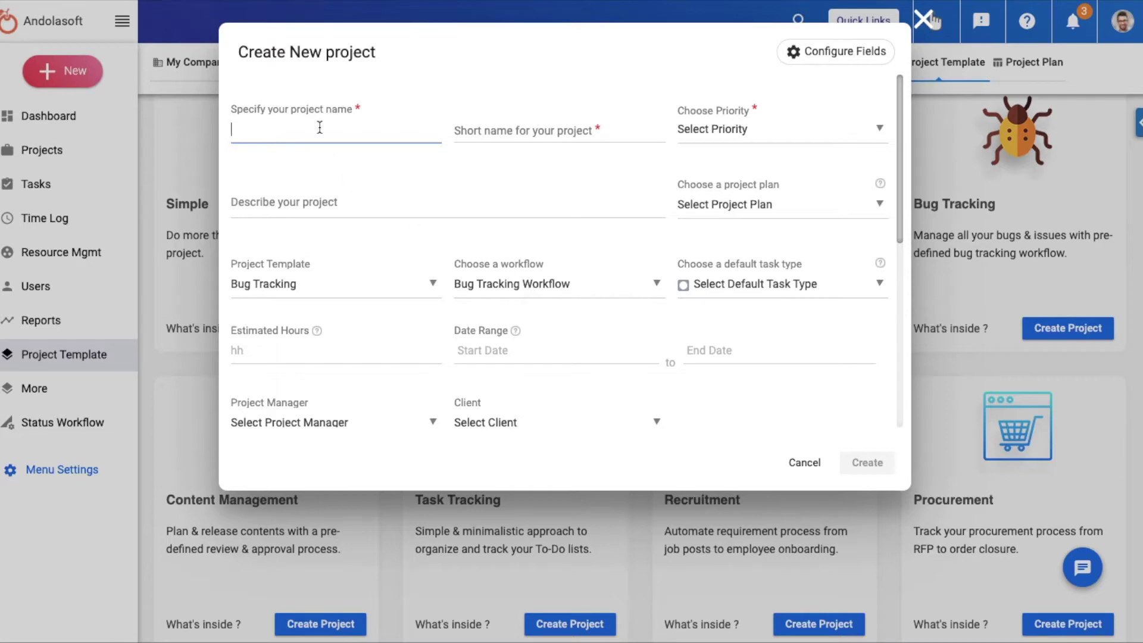
type("Bus Booking App")
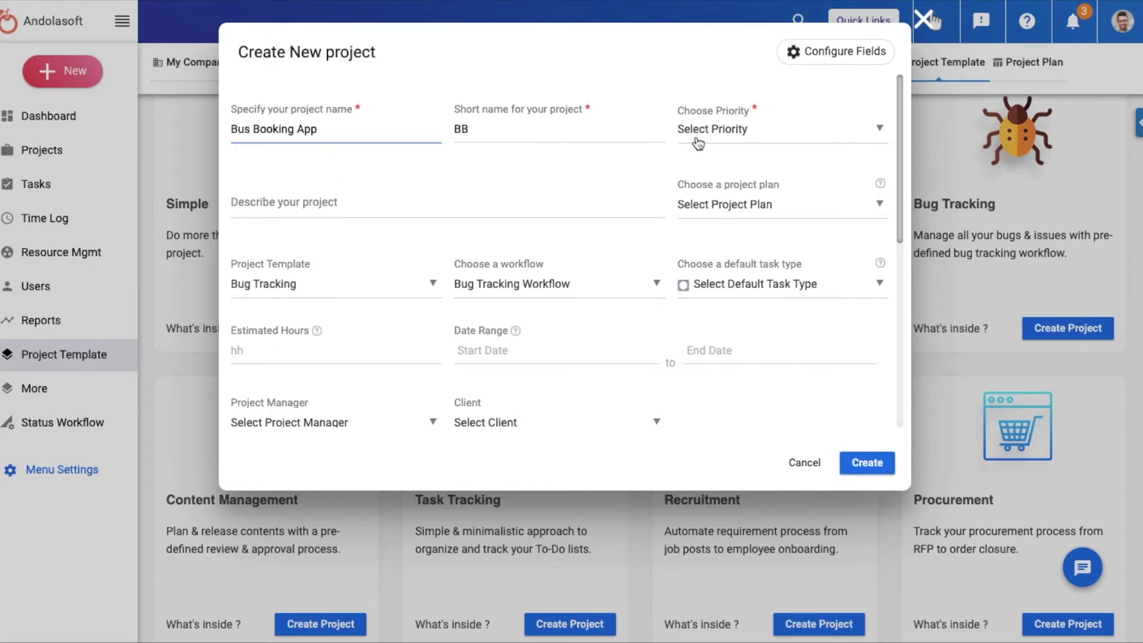
- Set priority High, enter the description and choose the Web Development Project Template plan
left_click(699, 130)
left_click(714, 253)
left_click(536, 201)
type("Bus Booking Web & Mobile Application")
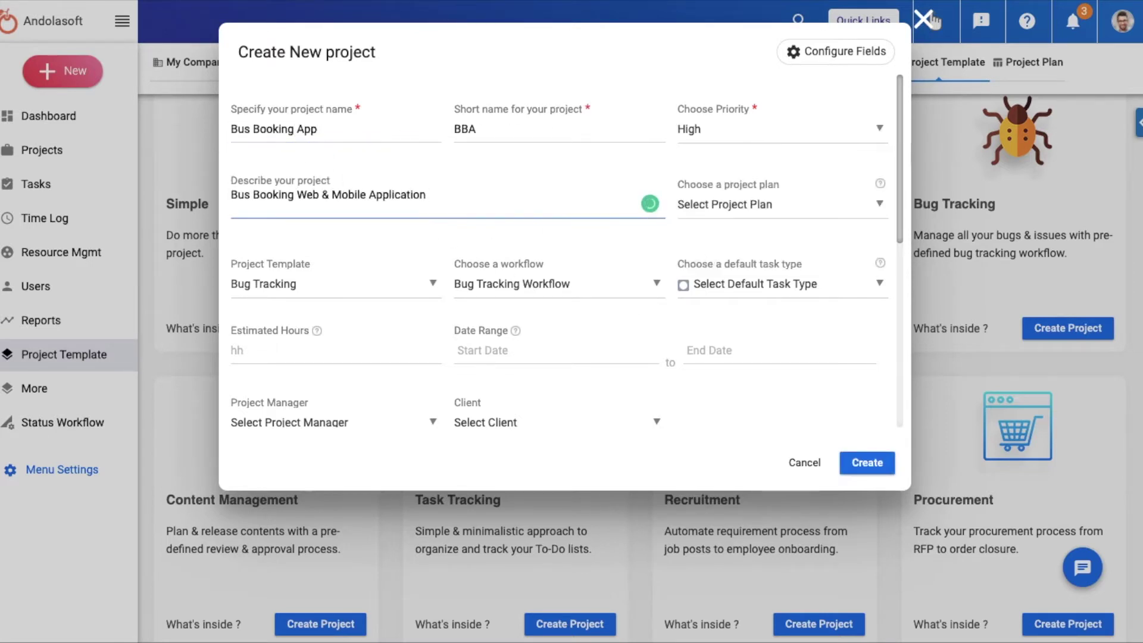
left_click(701, 207)
scroll(750, 304, "down", 5)
scroll(754, 306, "down", 2)
left_click(725, 350)
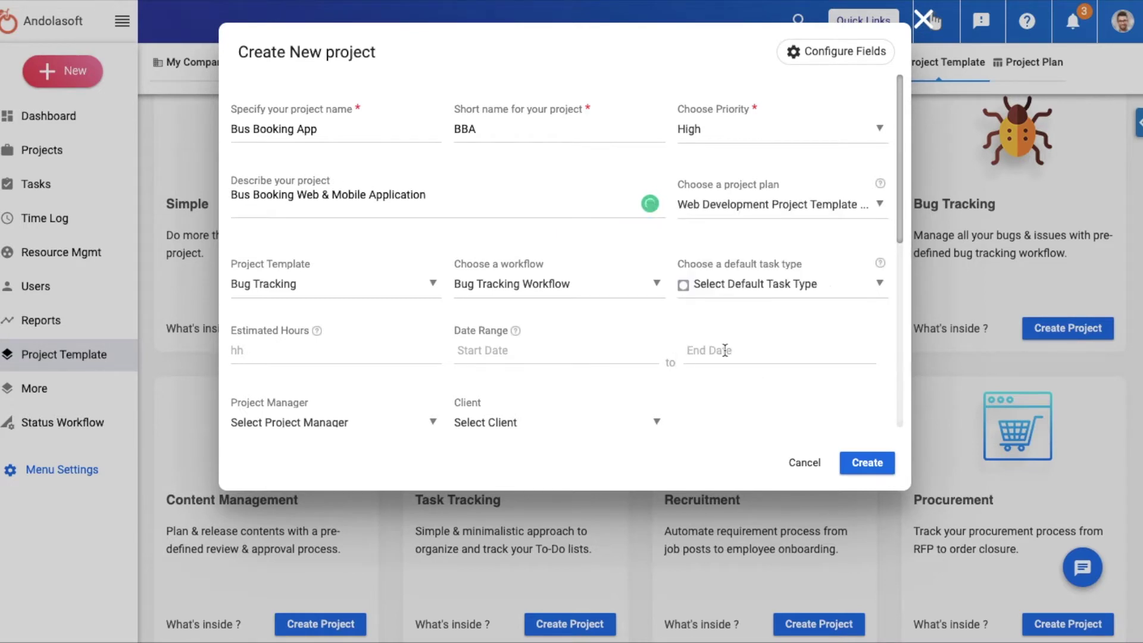
- Enter 36 estimated hours and set the dates April 1 to April 30, 2020
left_click(347, 352)
type("36")
left_click(518, 349)
left_click(538, 196)
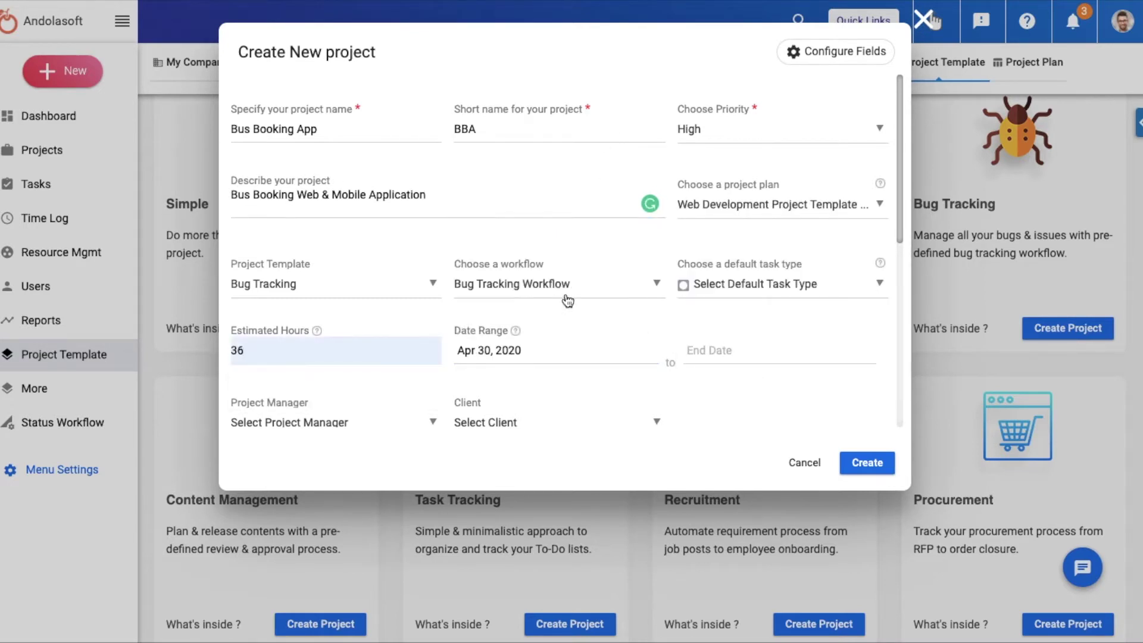
left_click(709, 350)
left_click(792, 298)
scroll(468, 396, "down", 1)
- Assign the project manager and client, add the owner as a user and mark status Started
left_click(409, 373)
left_click(268, 447)
left_click(500, 368)
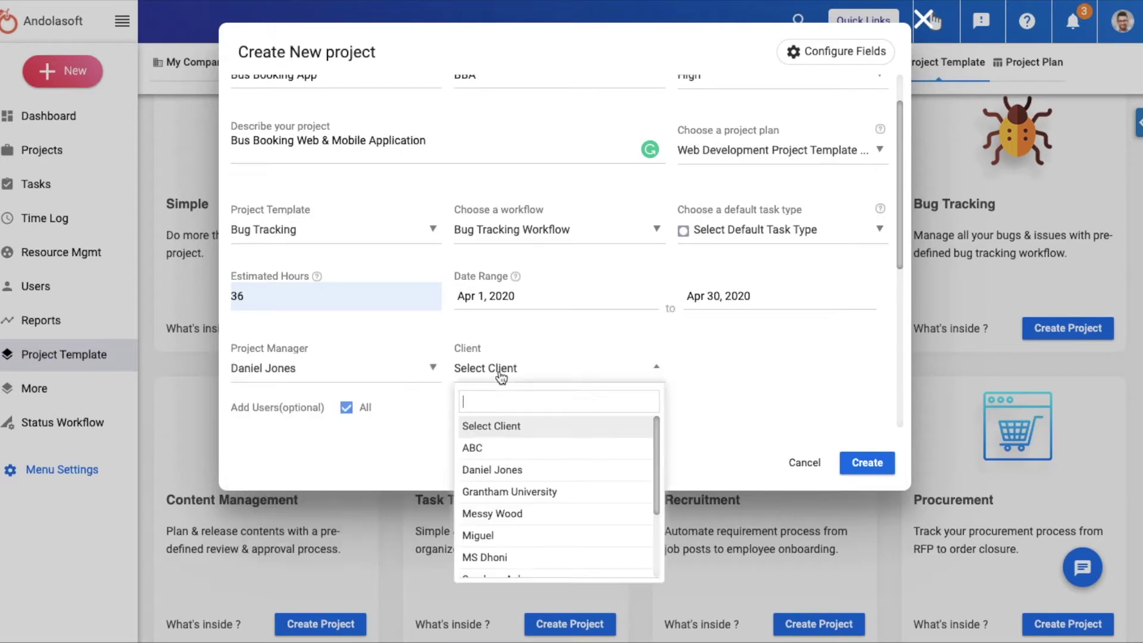
scroll(508, 470, "down", 3)
scroll(508, 470, "up", 3)
left_click(523, 471)
scroll(403, 375, "down", 2)
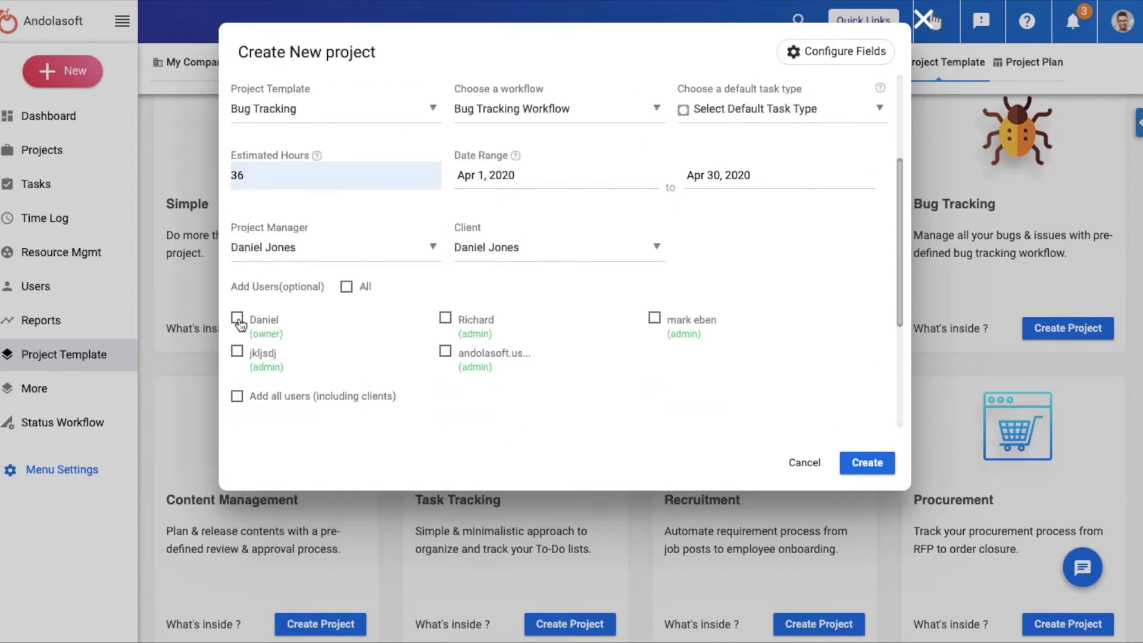
scroll(370, 349, "down", 3)
left_click(531, 329)
left_click(477, 404)
- Set type Maintenance and industry Online Booking, then create the project
left_click(725, 327)
left_click(716, 402)
left_click(408, 394)
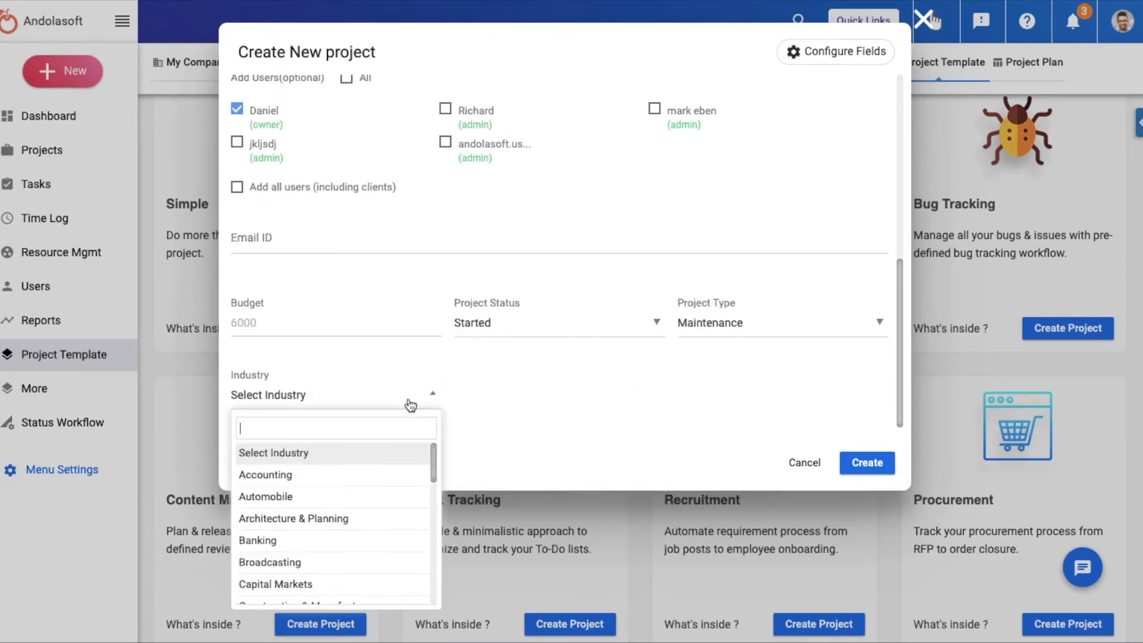
scroll(378, 455, "down", 3)
scroll(421, 531, "down", 2)
left_click(385, 572)
left_click(867, 462)
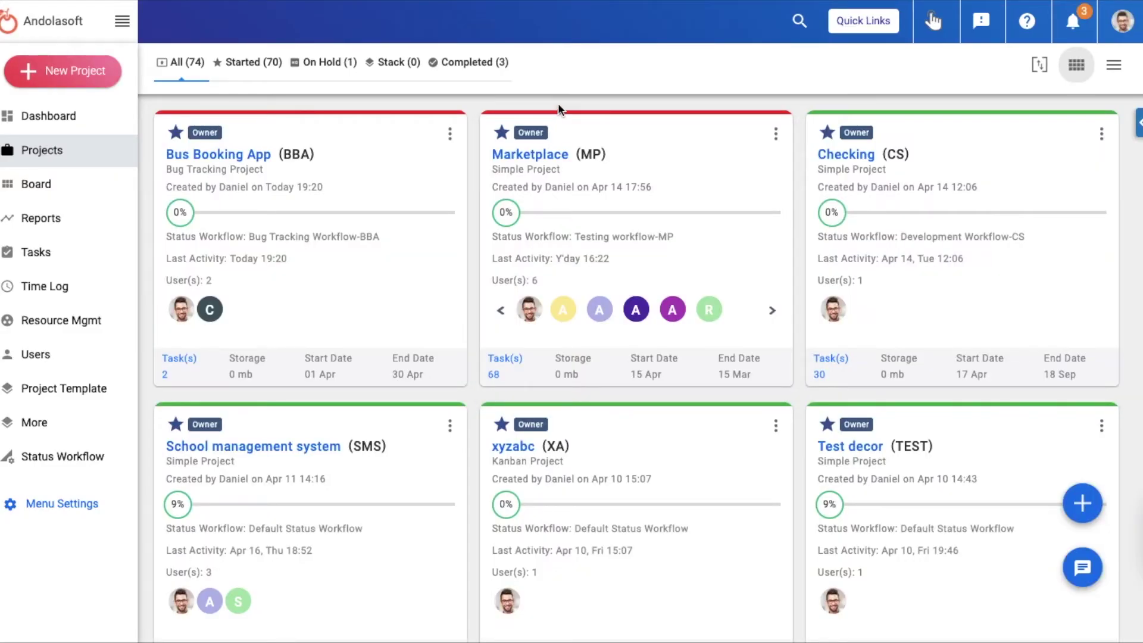
- Open the Bus Booking App board and reach the Add another status column
left_click(182, 362)
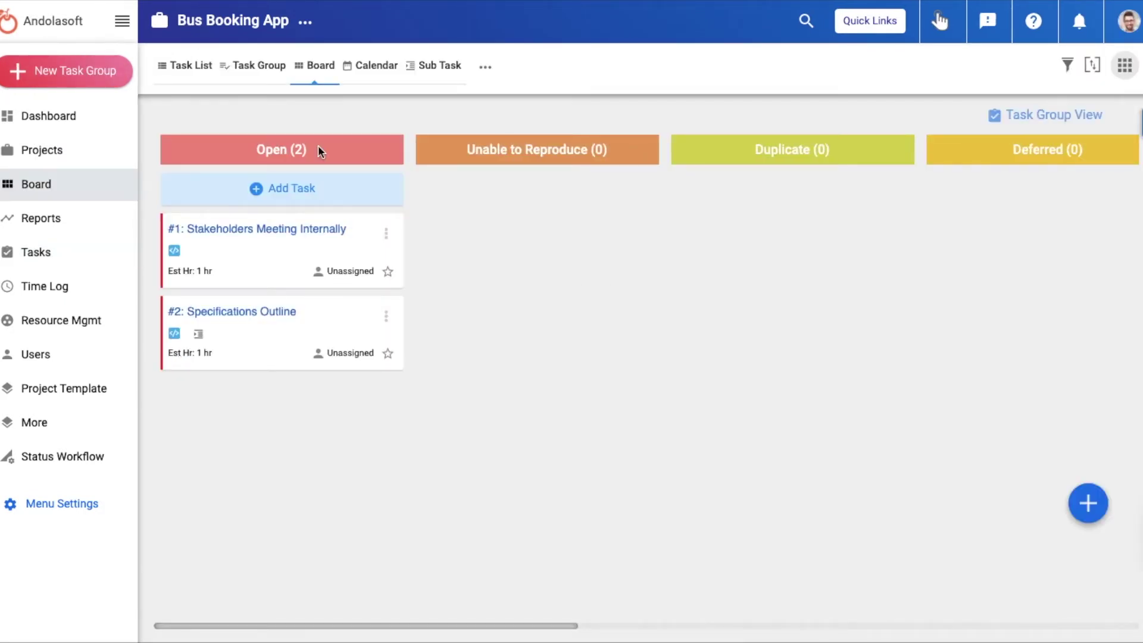
scroll(319, 149, "right", 1)
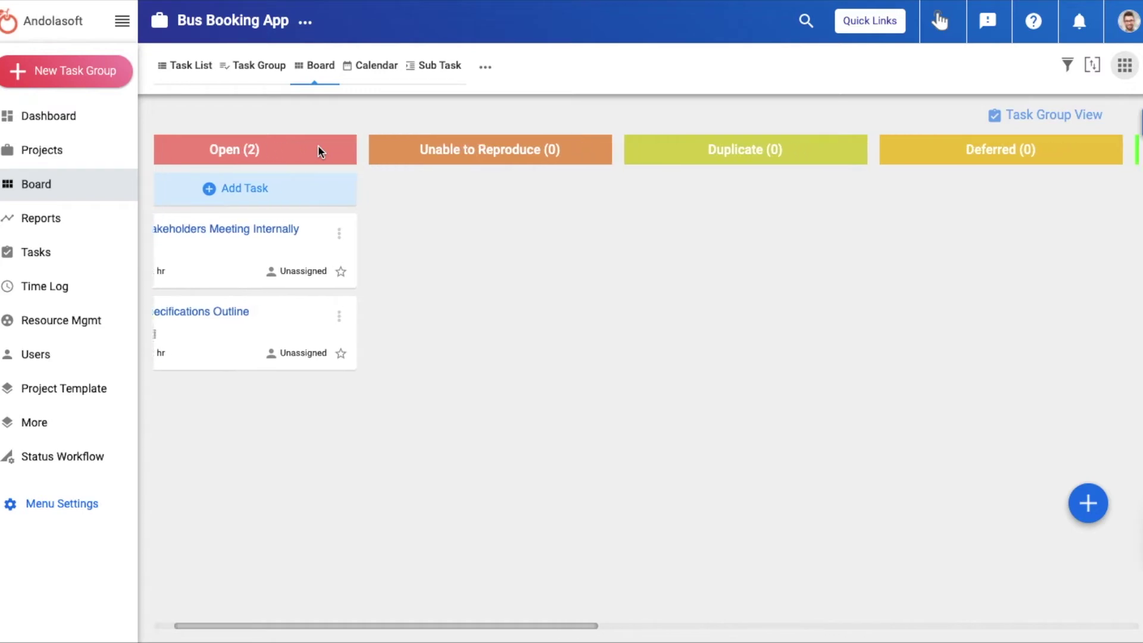
scroll(318, 149, "right", 2)
scroll(318, 149, "right", 1)
scroll(319, 149, "right", 2)
scroll(319, 150, "right", 1)
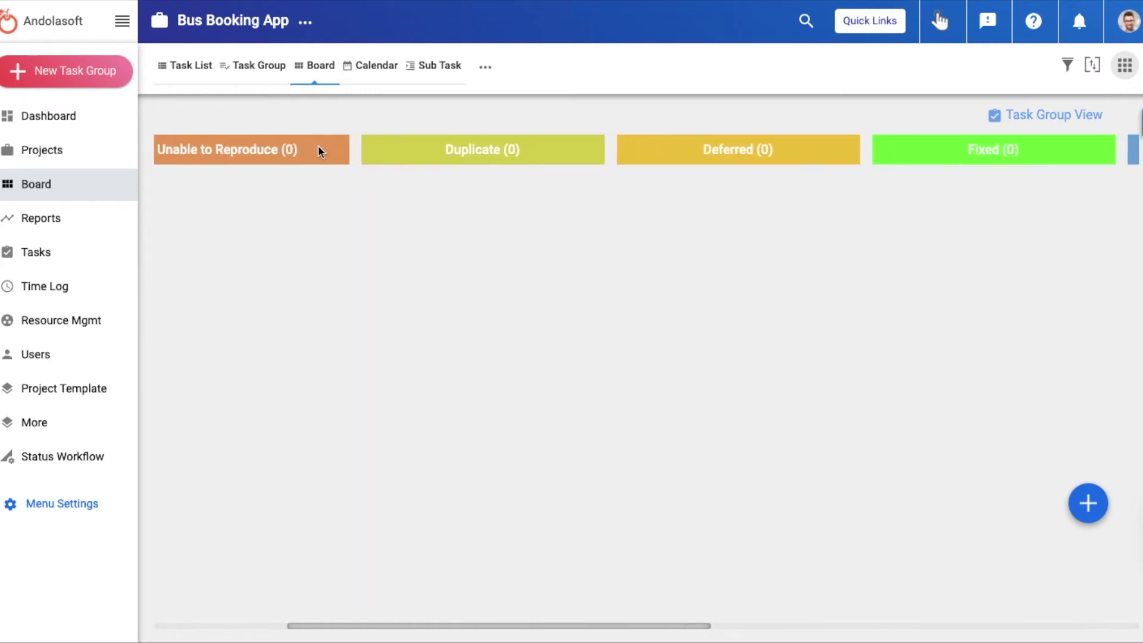
scroll(318, 150, "right", 2)
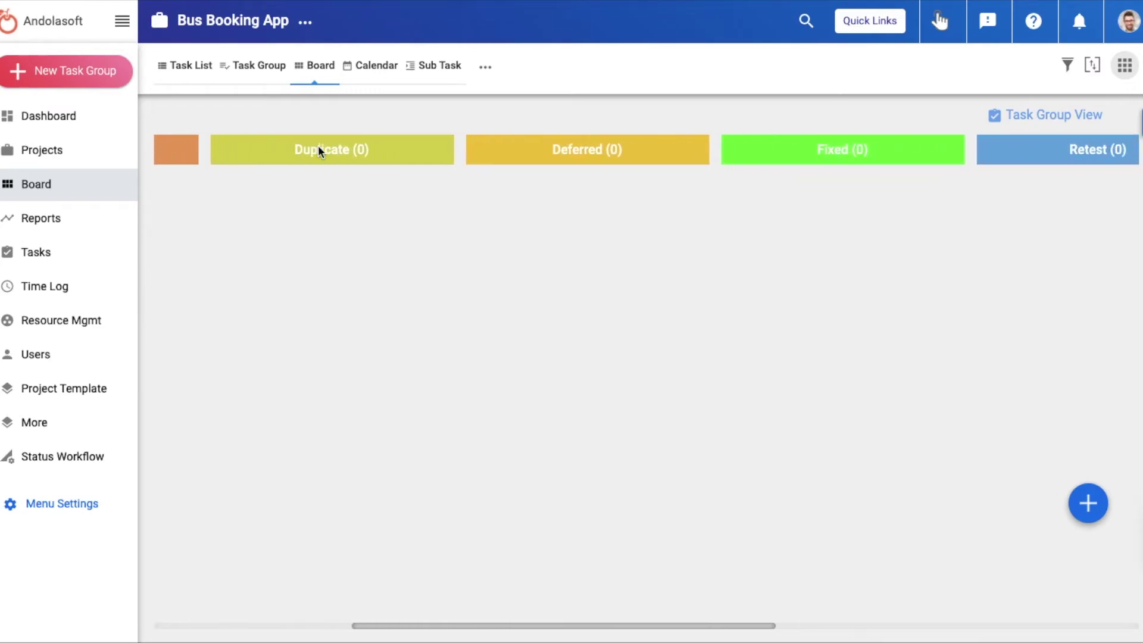
scroll(318, 149, "right", 1)
scroll(318, 149, "right", 1)
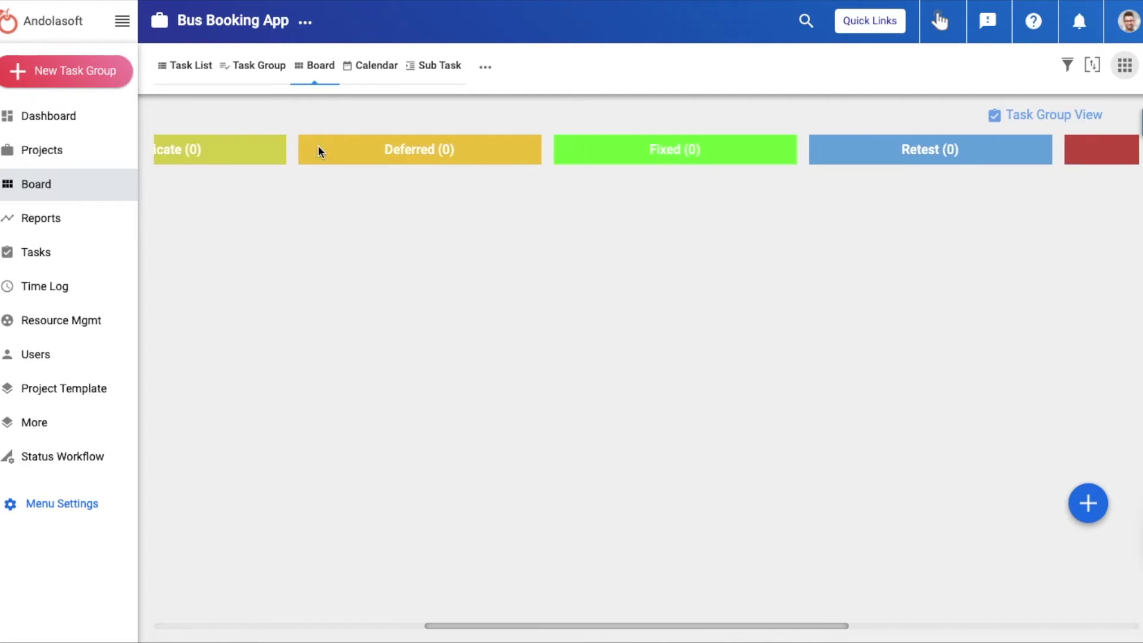
scroll(318, 150, "right", 1)
scroll(318, 149, "right", 1)
scroll(318, 150, "right", 2)
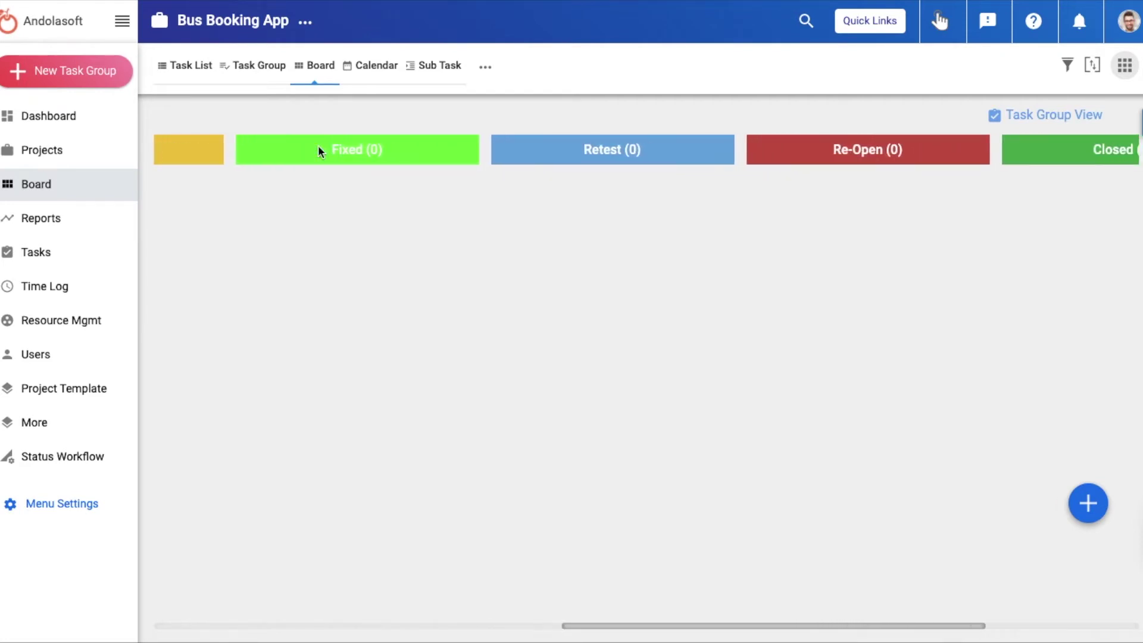
scroll(318, 149, "right", 1)
scroll(318, 149, "right", 2)
scroll(318, 150, "right", 1)
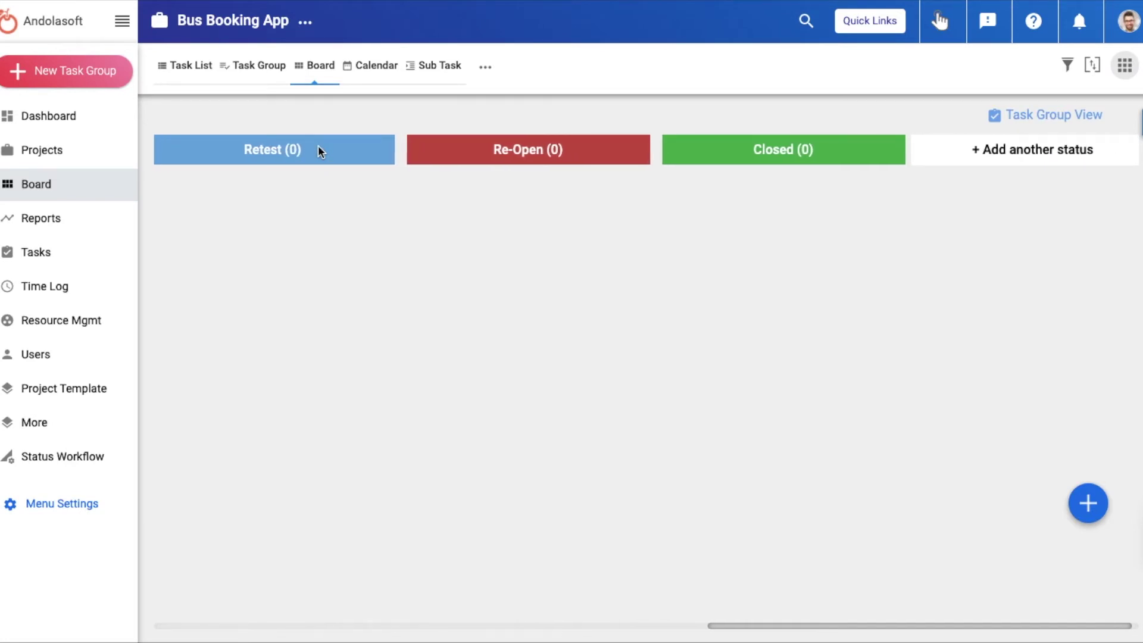
scroll(318, 149, "left", 2)
scroll(318, 149, "left", 4)
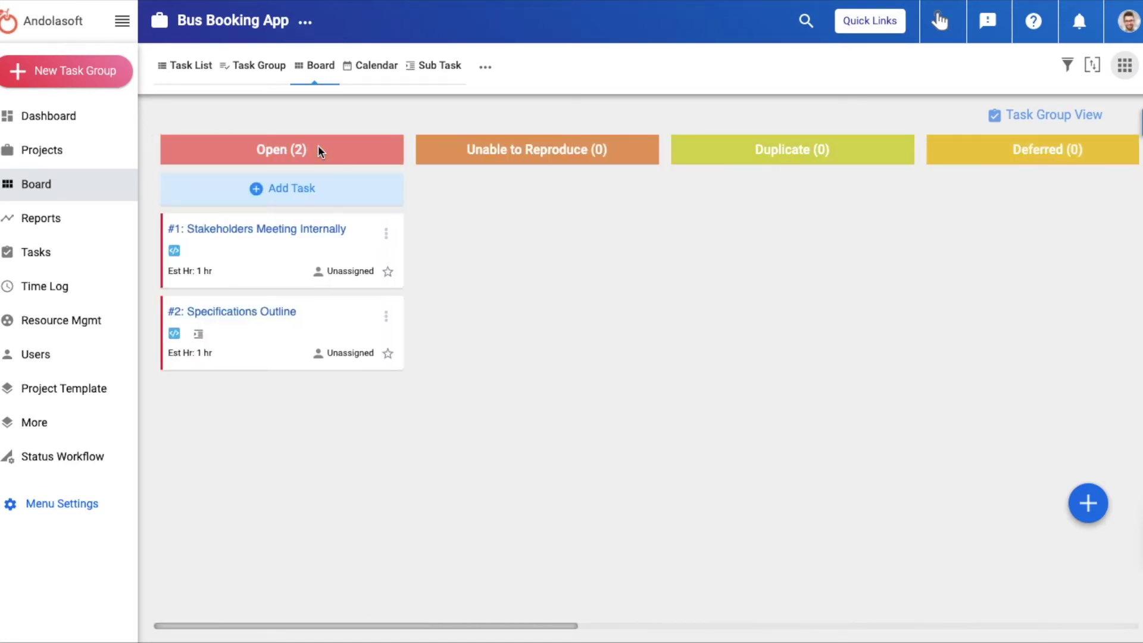
scroll(318, 150, "right", 2)
scroll(318, 149, "right", 4)
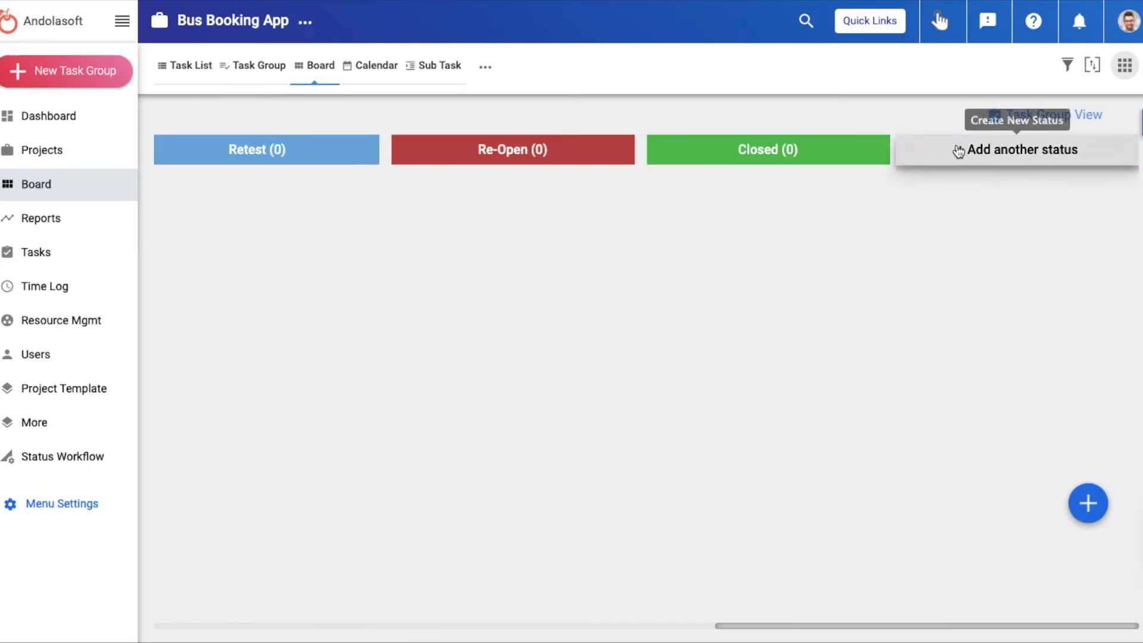
left_click(949, 150)
- Add a Search Engine Check-List status with 20% progress in mint green
left_click(491, 90)
type("Sear")
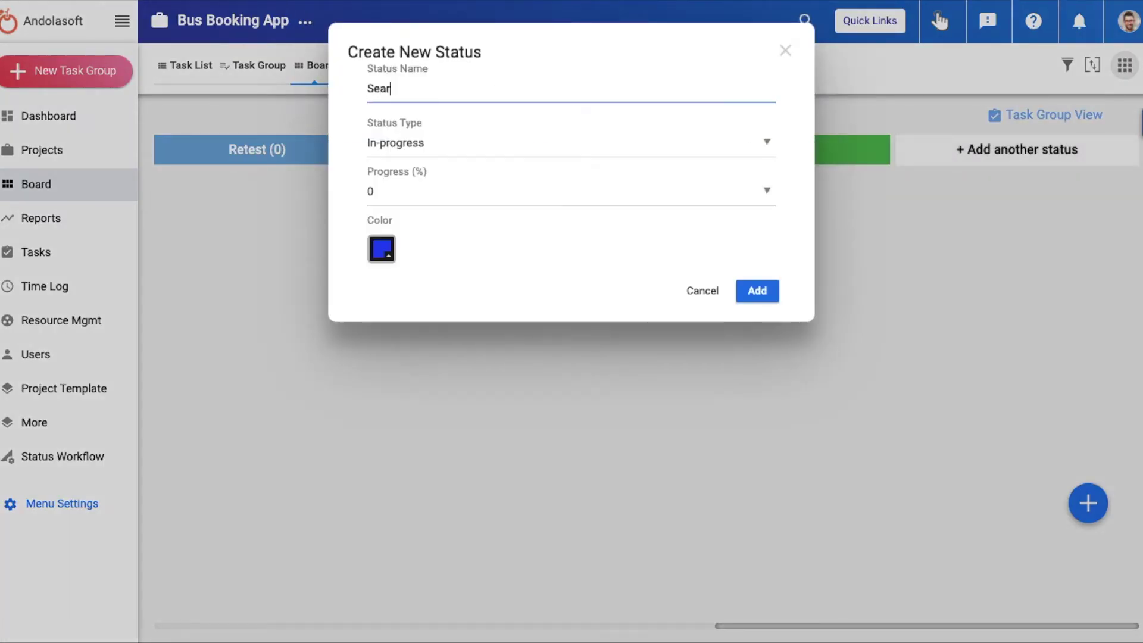
type("ch Engine Check")
type("-List")
left_click(438, 192)
left_click(420, 294)
left_click(385, 252)
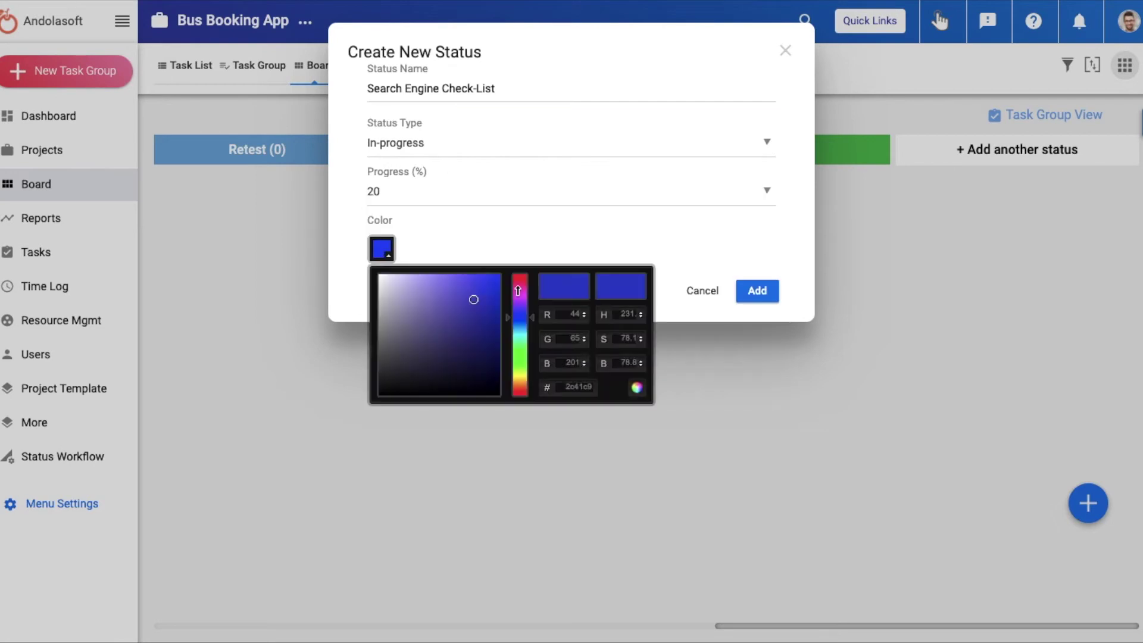
left_click_drag(517, 291, 518, 338)
left_click(483, 284)
left_click(767, 285)
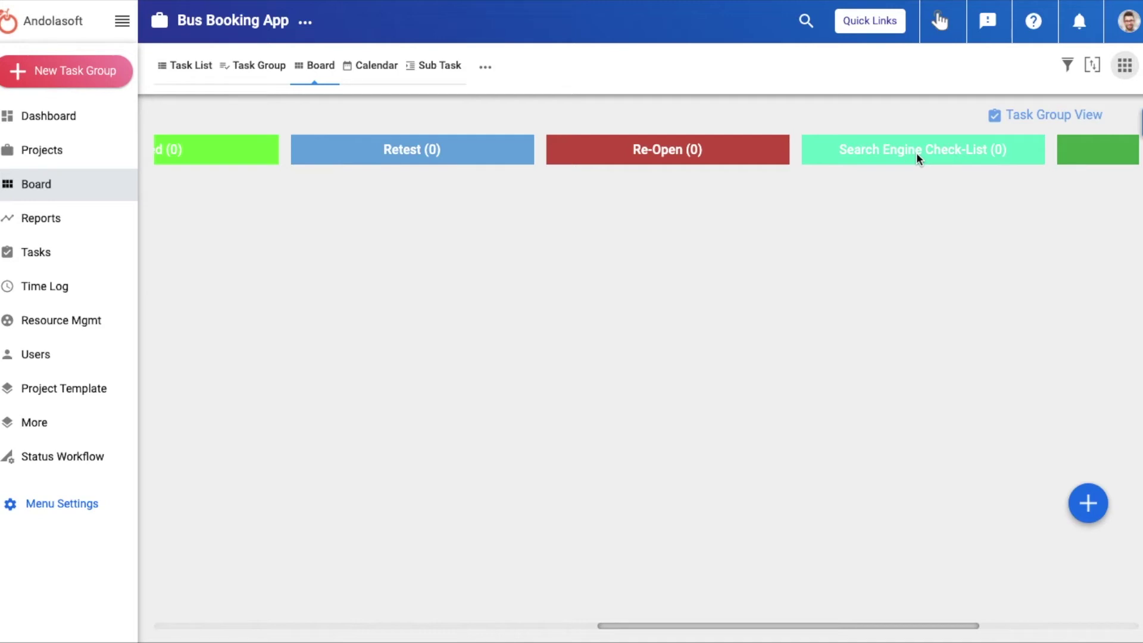
scroll(917, 153, "left", 10)
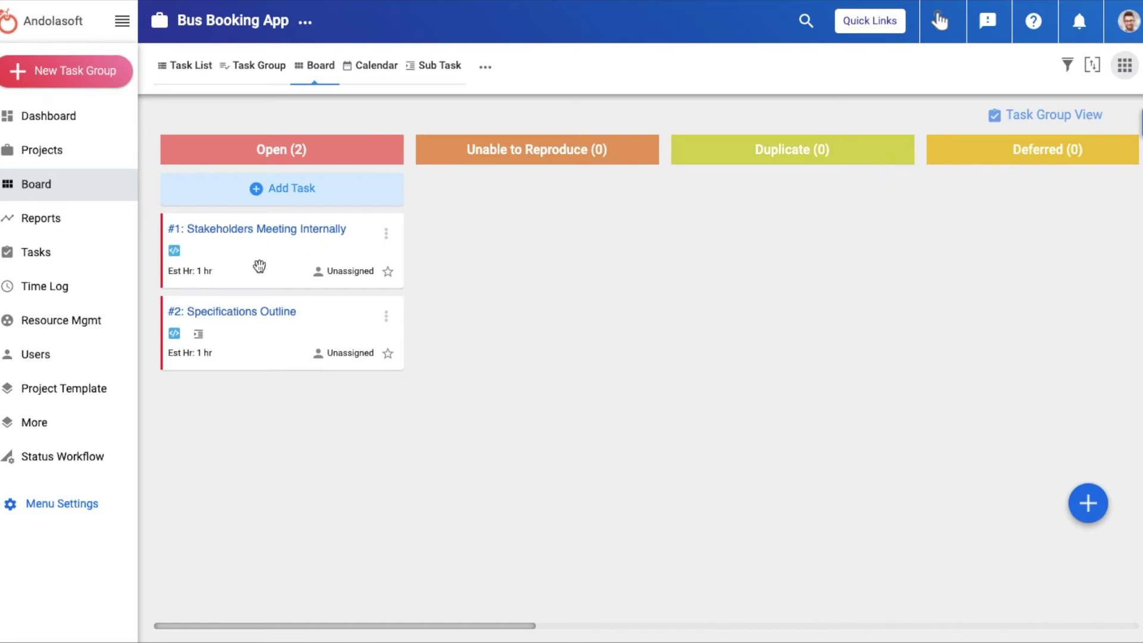
left_click_drag(260, 267, 662, 223)
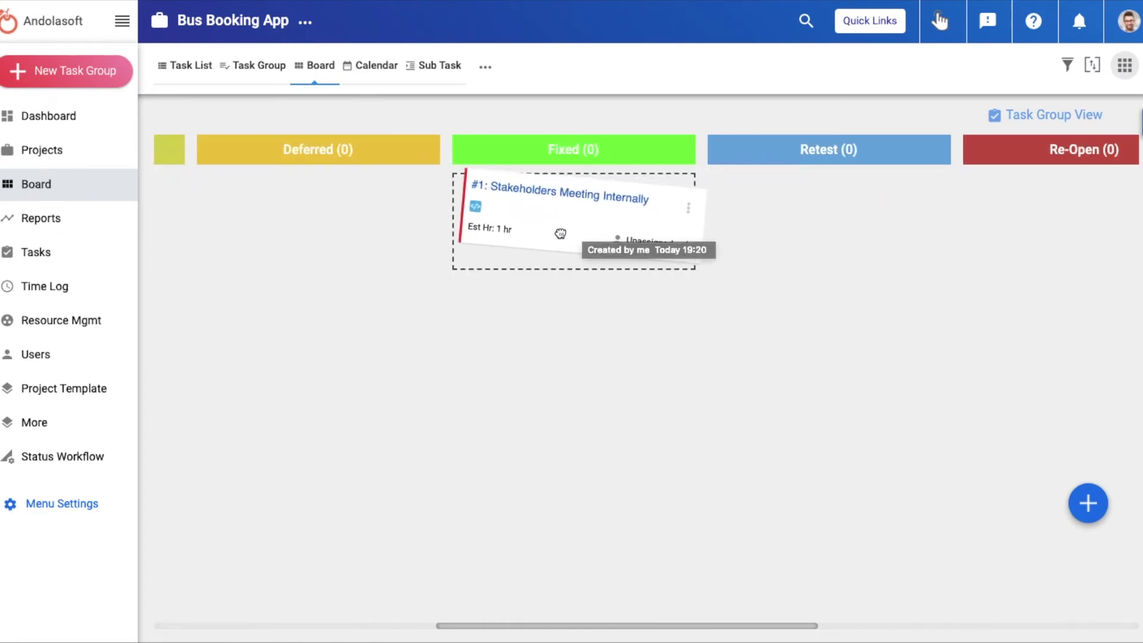
mouse_move(661, 223)
left_mouse_down()
mouse_move(939, 218)
mouse_move(765, 235)
left_mouse_up()
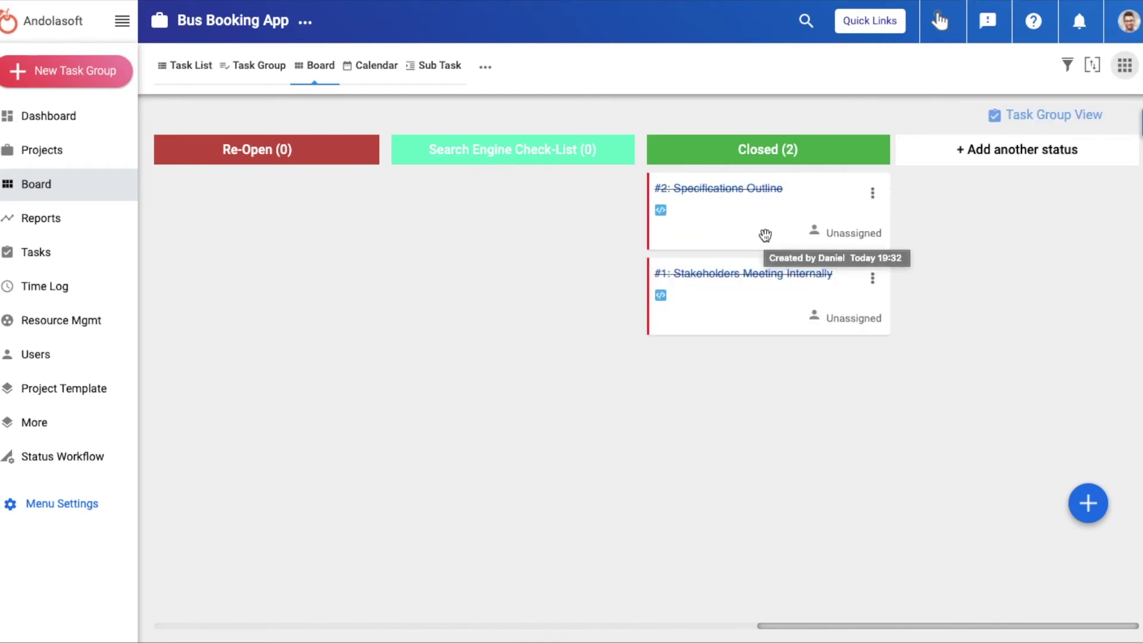
scroll(766, 235, "left", 2)
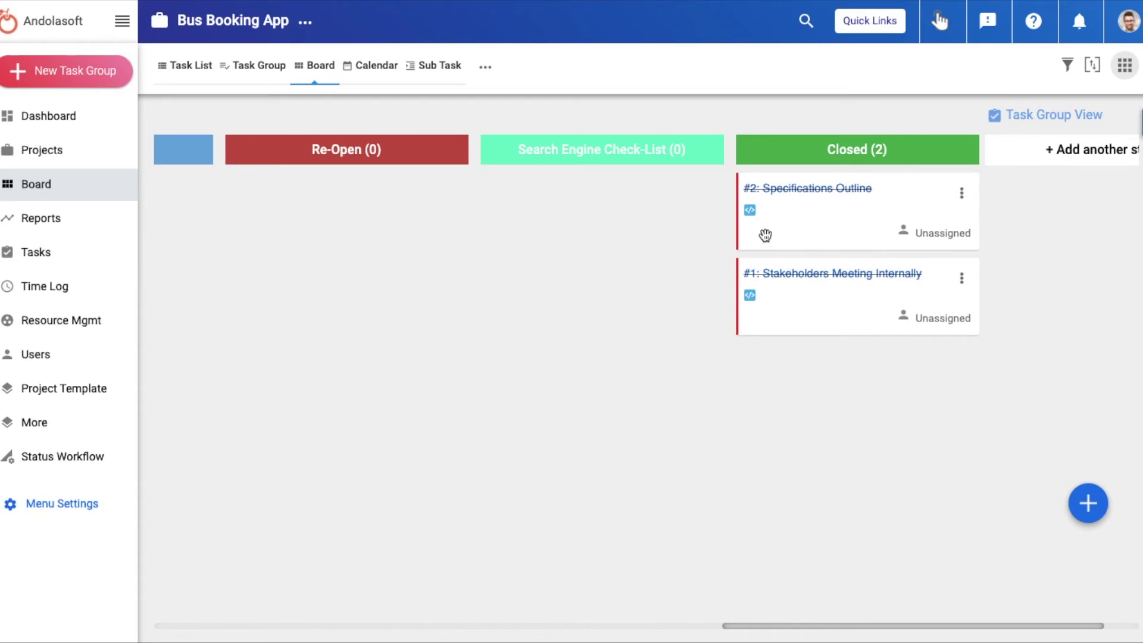
scroll(766, 234, "left", 3)
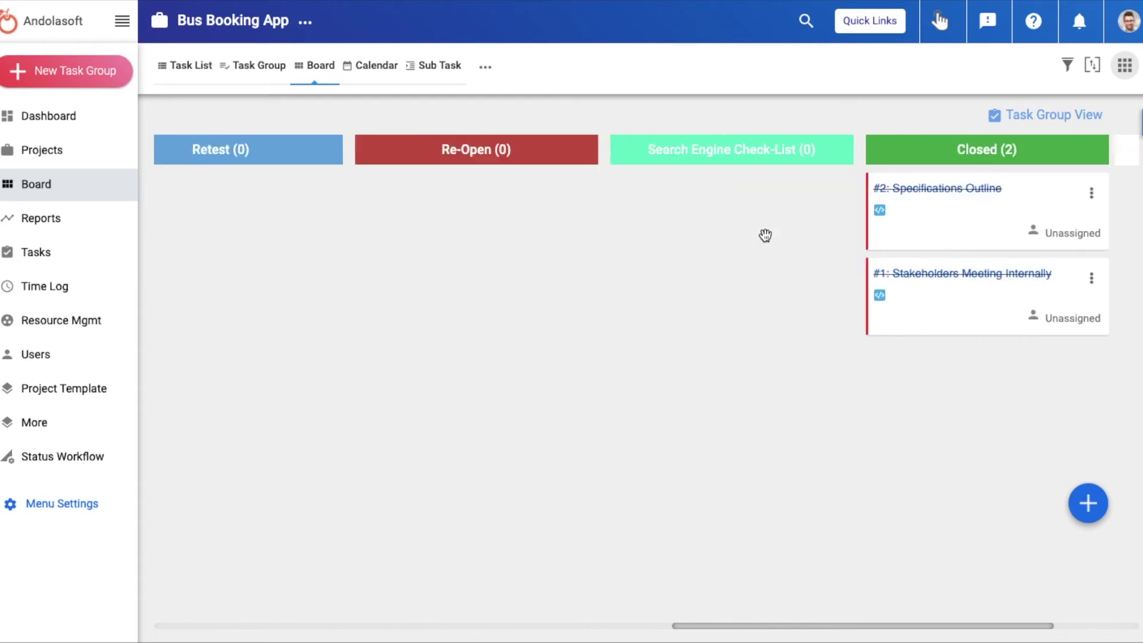
scroll(766, 235, "left", 15)
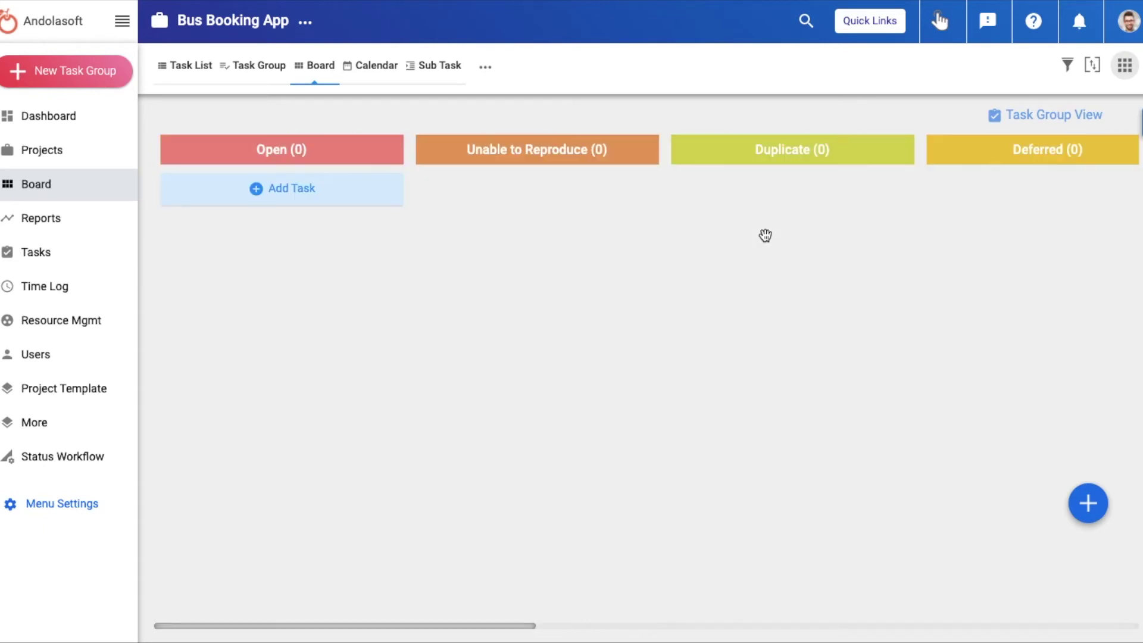
- Start adding a task to Open, then return to the project template gallery
left_click(284, 195)
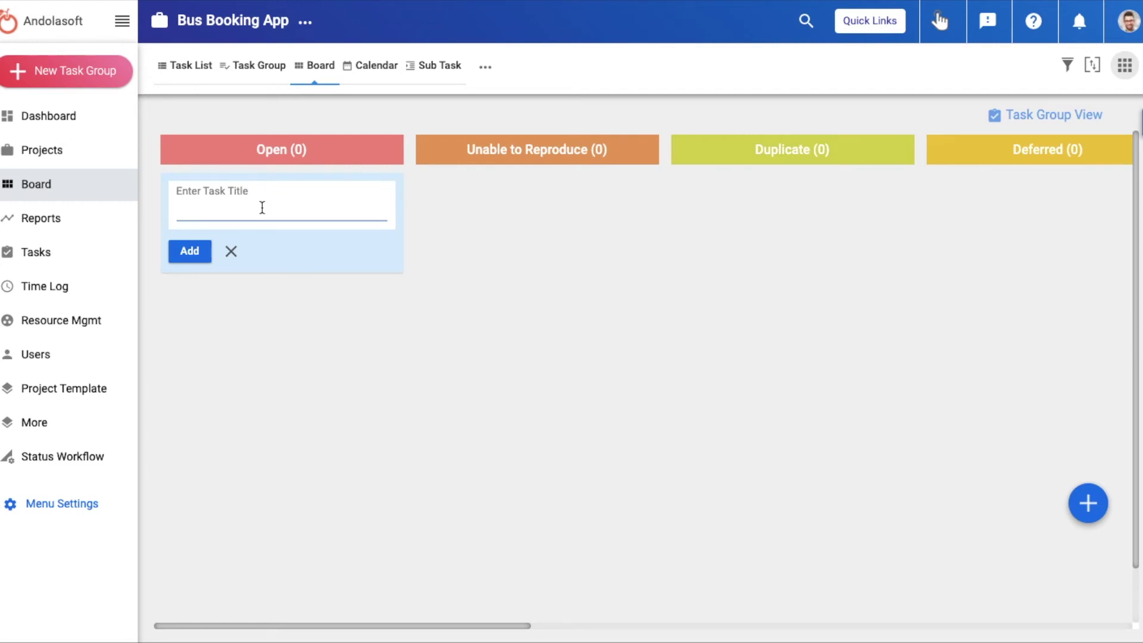
left_click(67, 391)
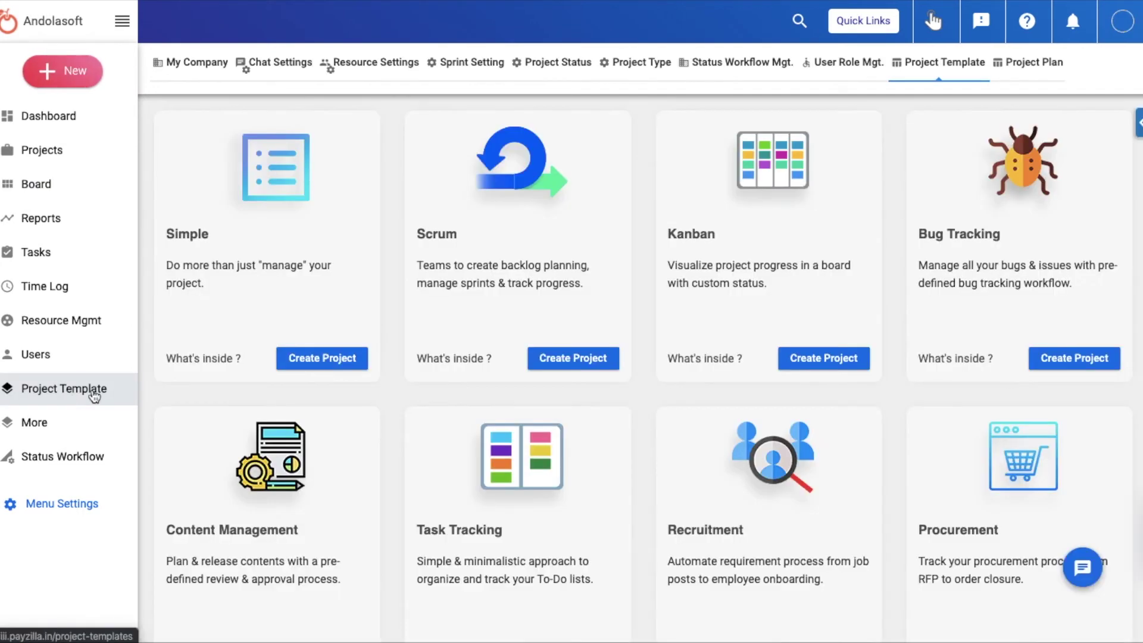
scroll(217, 390, "down", 2)
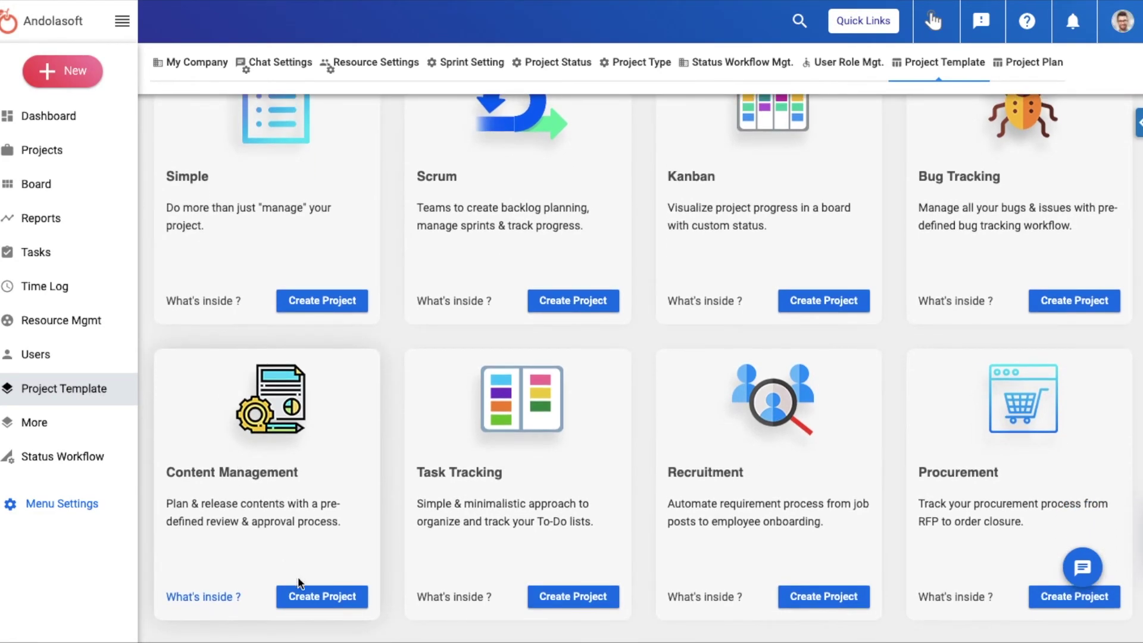
left_click(308, 593)
left_click(322, 283)
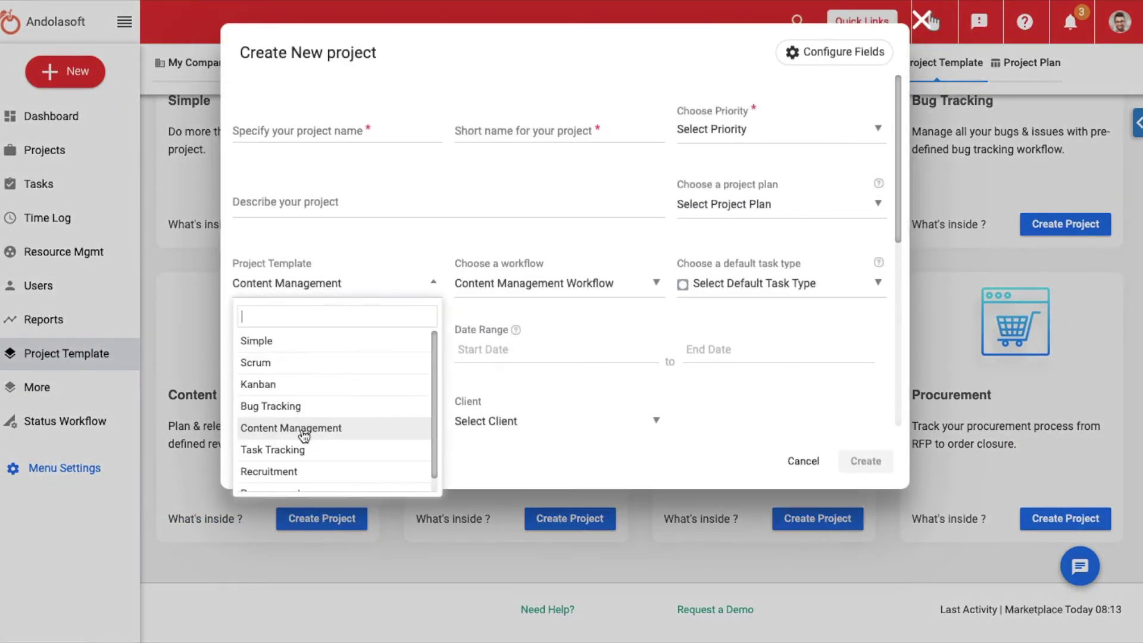
left_click(532, 283)
left_click(806, 518)
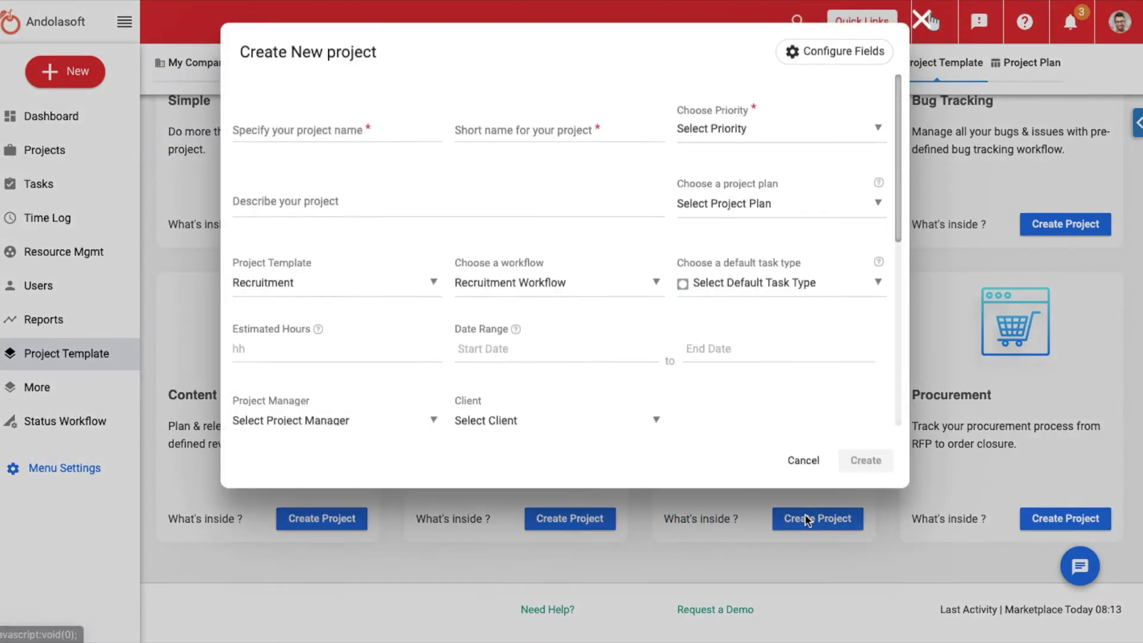
left_click(360, 283)
left_click(510, 287)
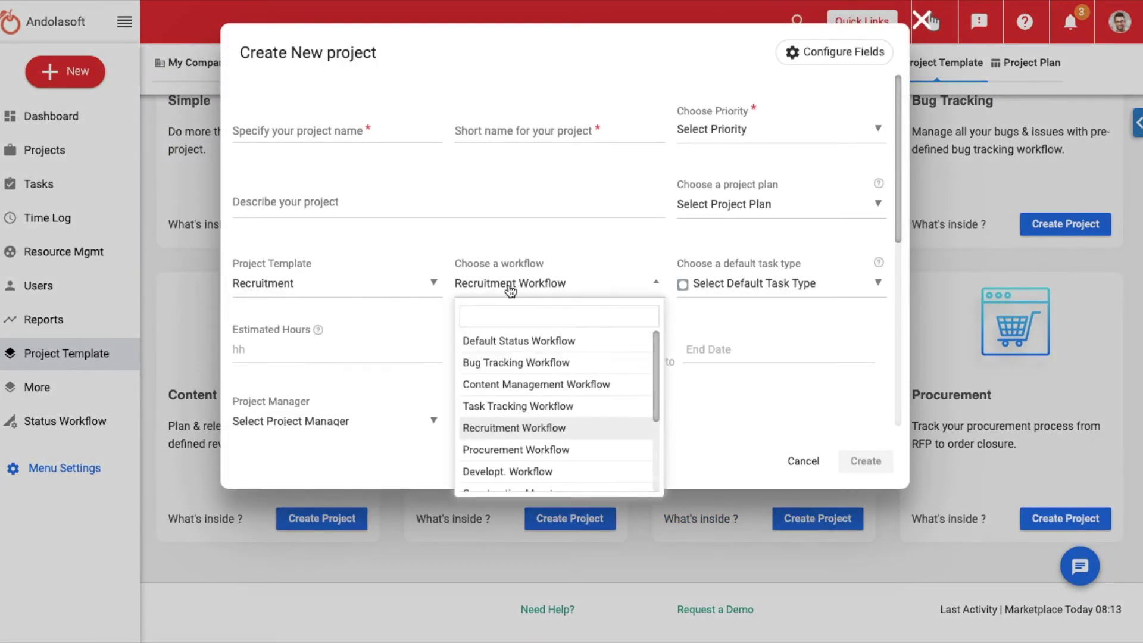
left_click(803, 461)
left_click(1066, 519)
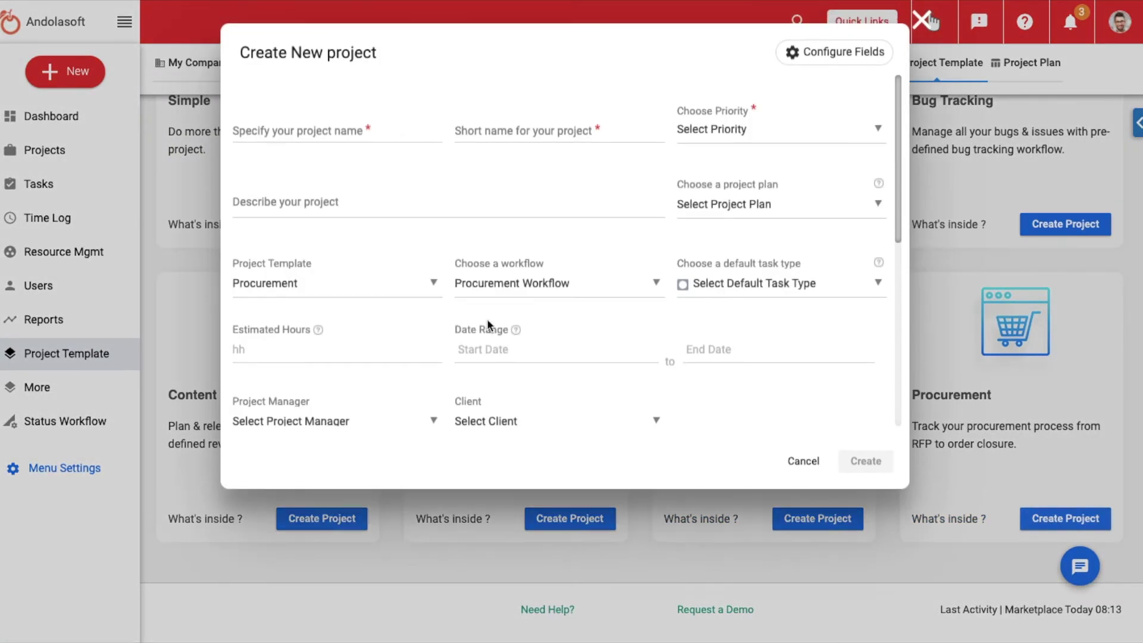
left_click(375, 283)
scroll(332, 420, "down", 2)
left_click(536, 283)
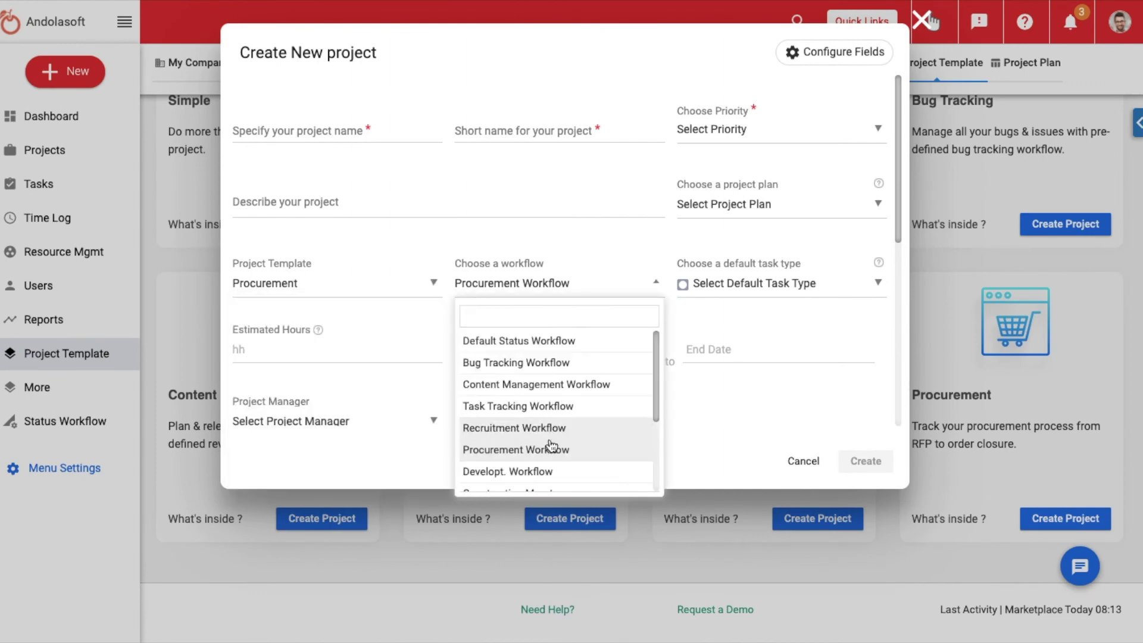
left_click(800, 459)
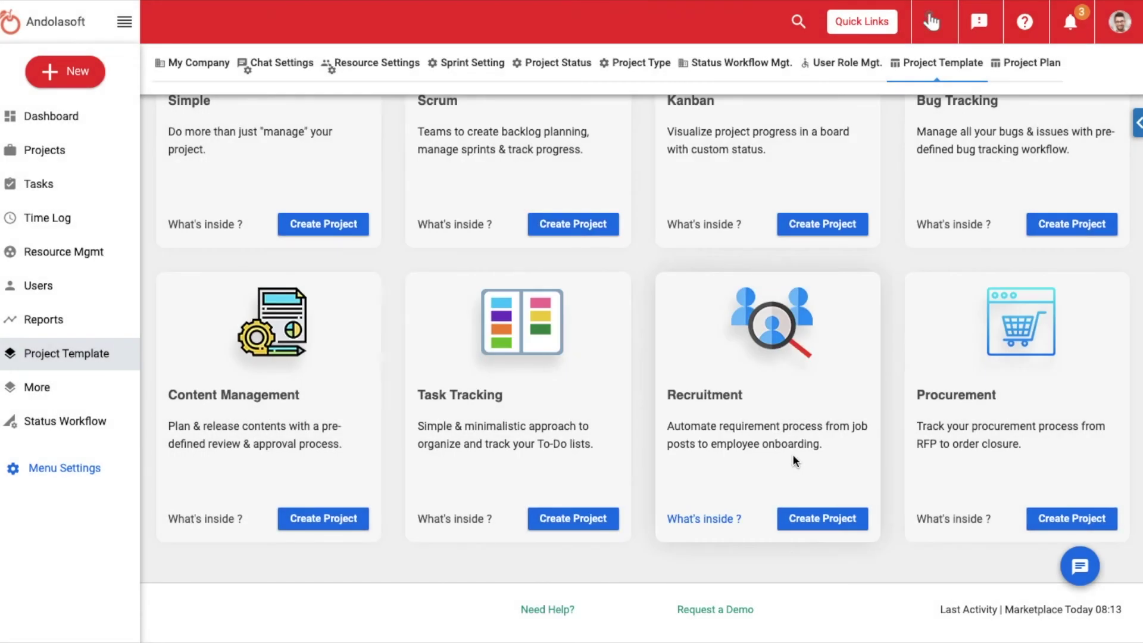